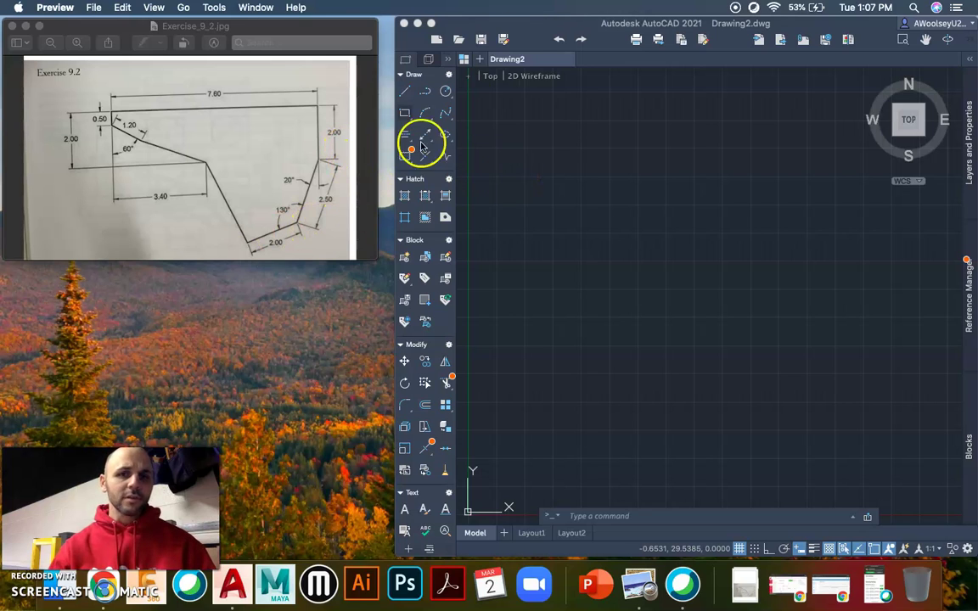
# Start a line at the origin 0,0 and draw its first segment 0.5 units straight down
pyautogui.click(473, 28)
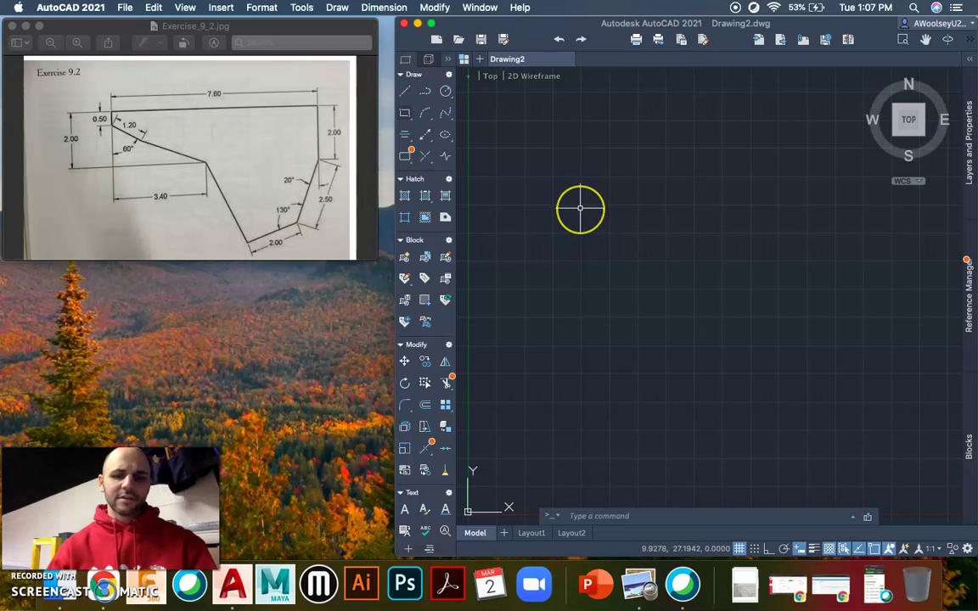
pyautogui.write('line')
pyautogui.press('Return')
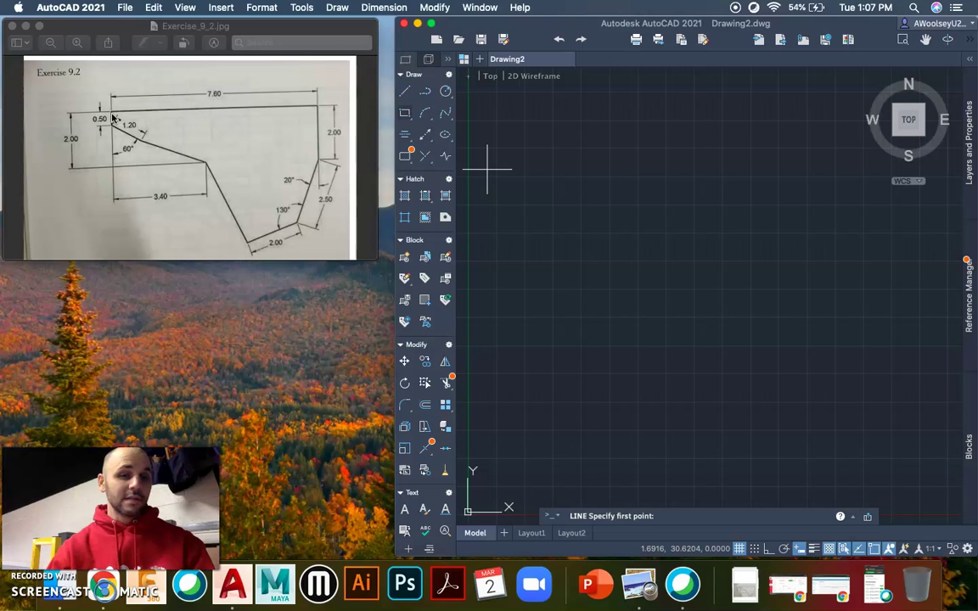
pyautogui.write('0')
pyautogui.press('Tab')
pyautogui.write('0')
pyautogui.press('Return')
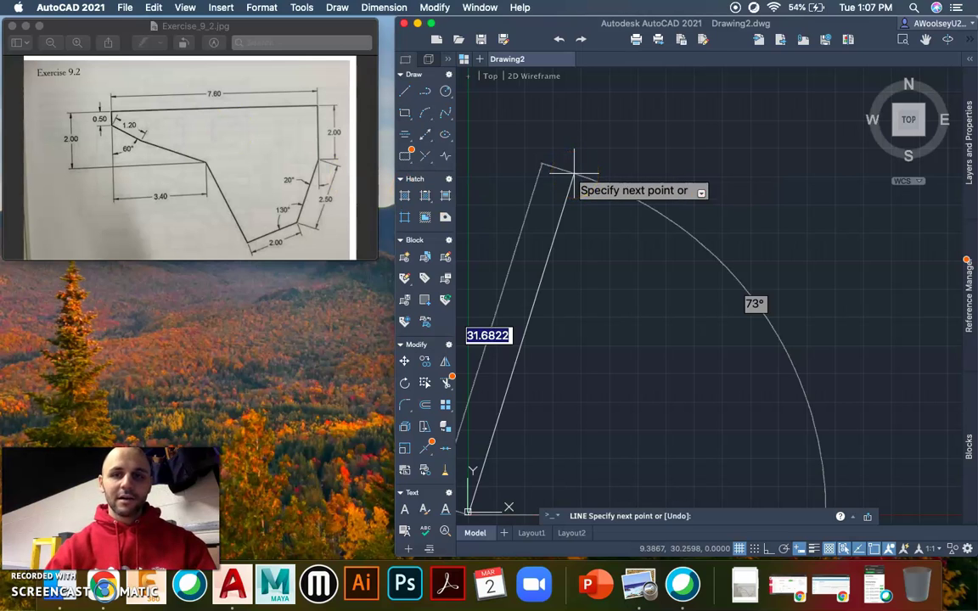
pyautogui.scroll(-10, 585, 244)
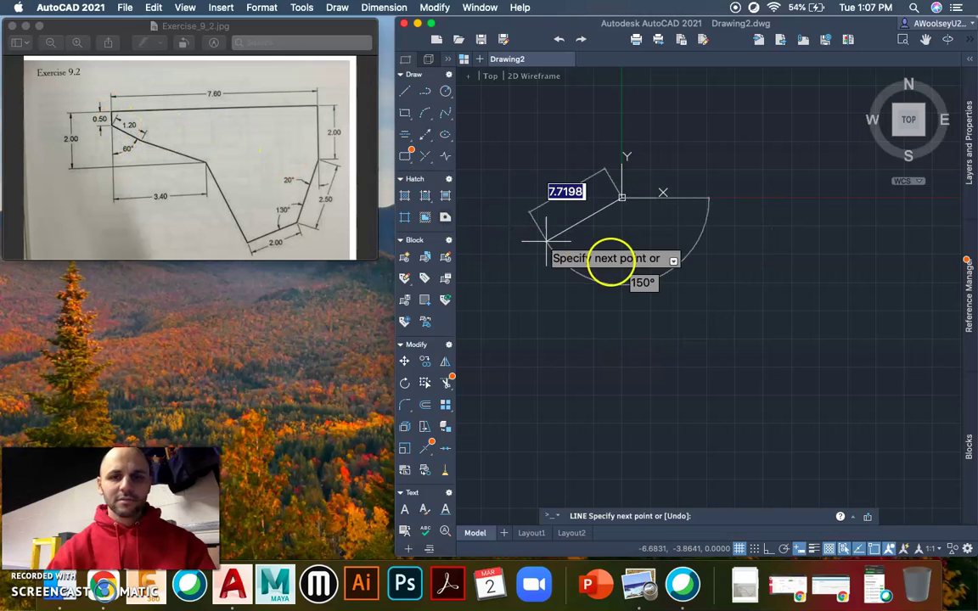
pyautogui.write('0')
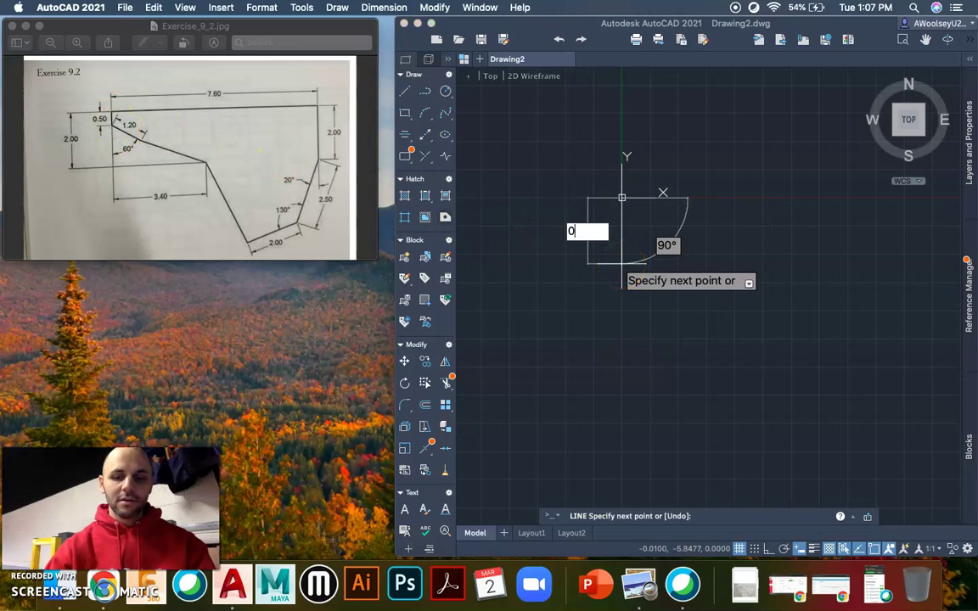
pyautogui.write(',-')
pyautogui.press('BackSpace')
pyautogui.press('BackSpace')
pyautogui.press('BackSpace')
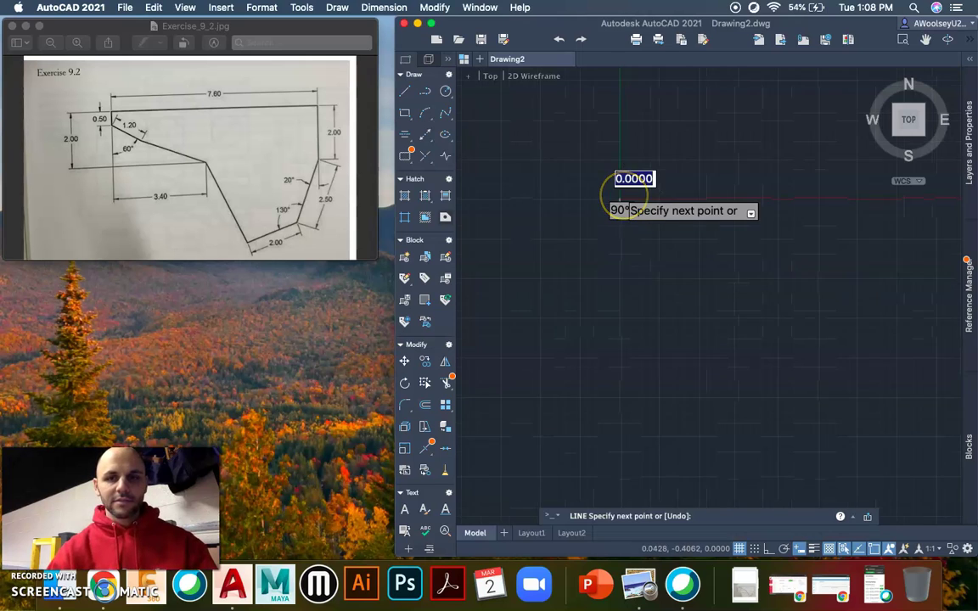
pyautogui.scroll(3, 594, 212)
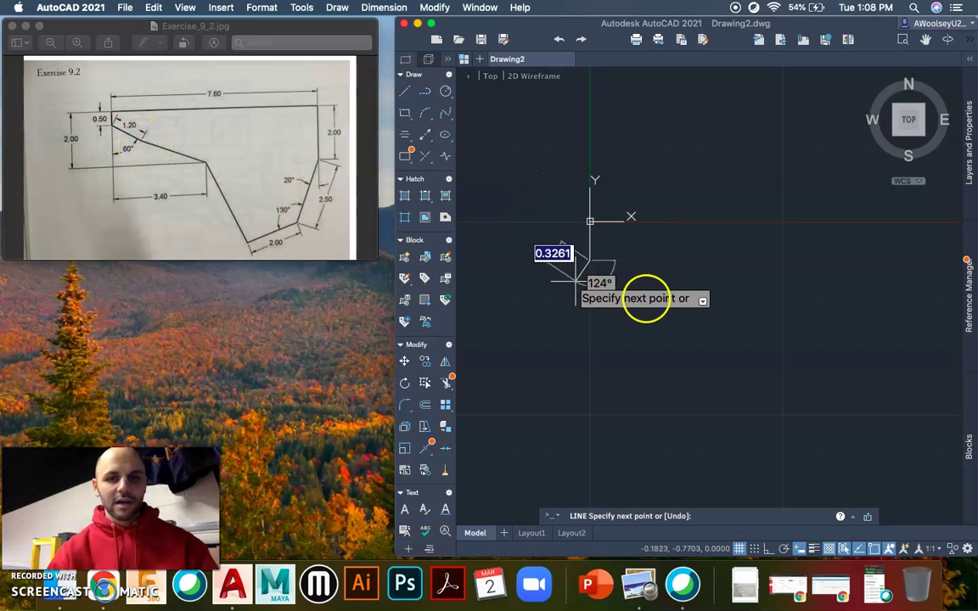
# Add a sloping segment 1.2 units long at an angle of 330° from the end of the short vertical line
pyautogui.write('12')
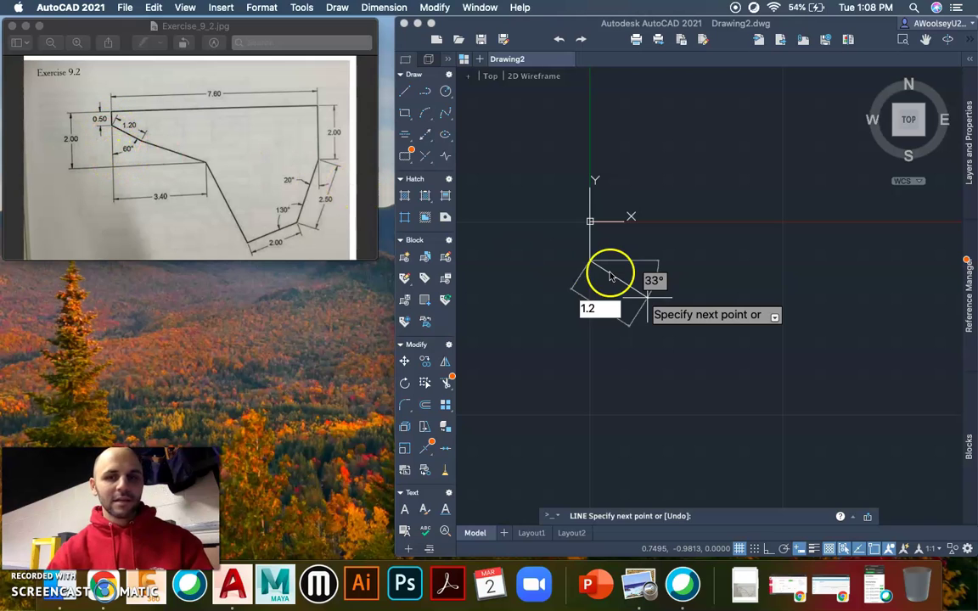
pyautogui.press('Tab')
pyautogui.write('3')
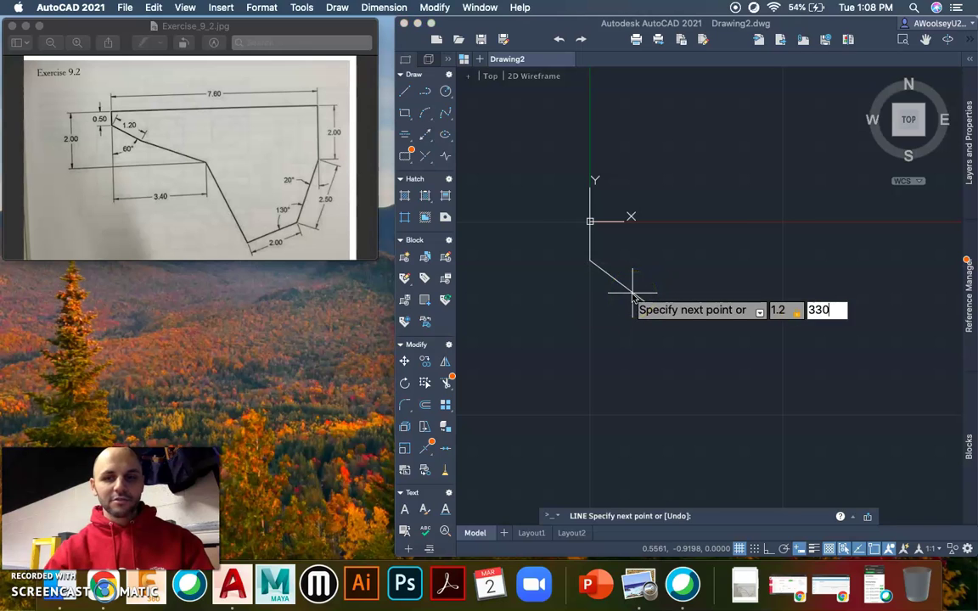
pyautogui.write('30')
pyautogui.press('Return')
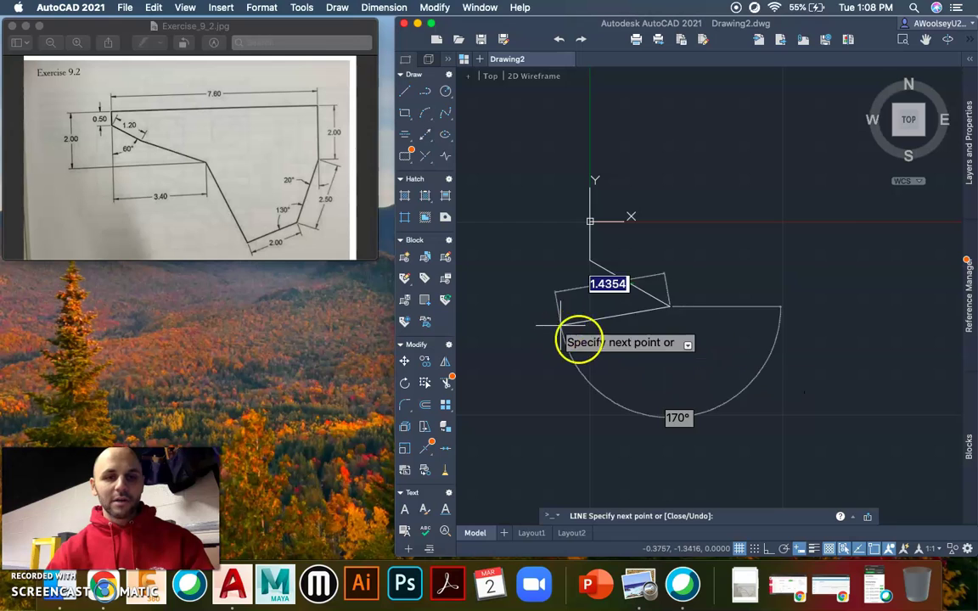
# With dynamic input off, continue the line to the absolute point 3.4,-2 and end the command
pyautogui.click(799, 548)
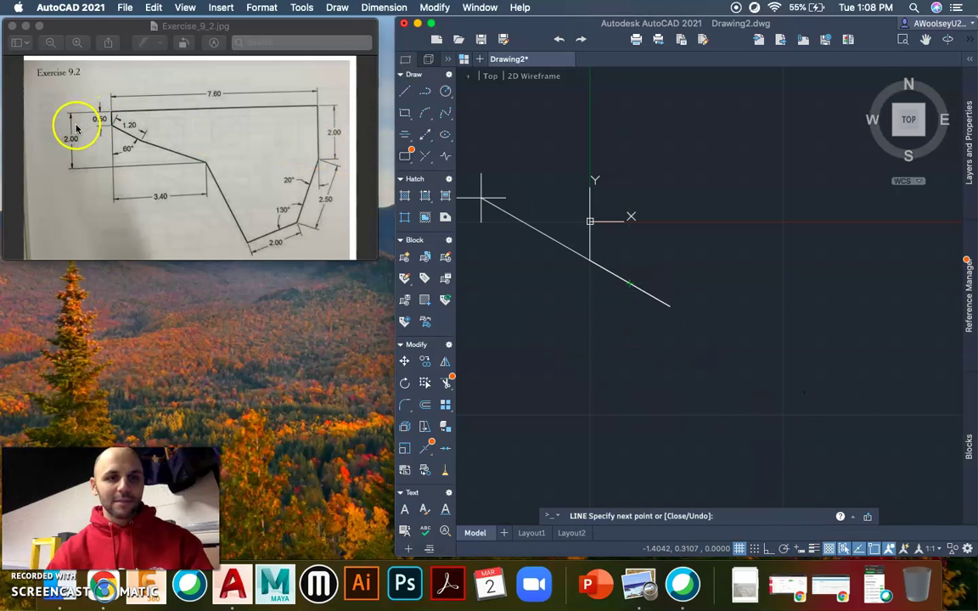
pyautogui.click(670, 305)
pyautogui.write('3.4,-2')
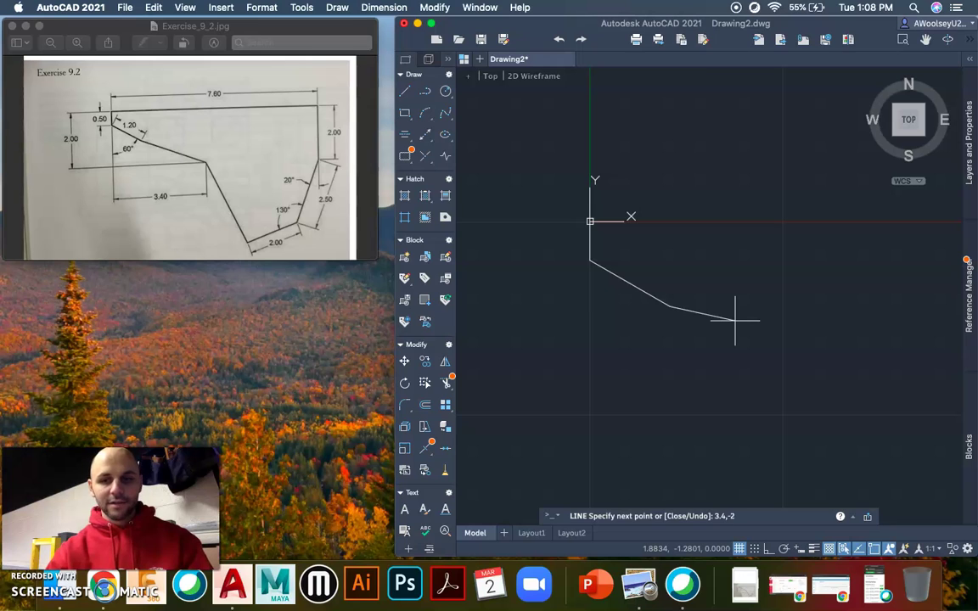
pyautogui.press('Return')
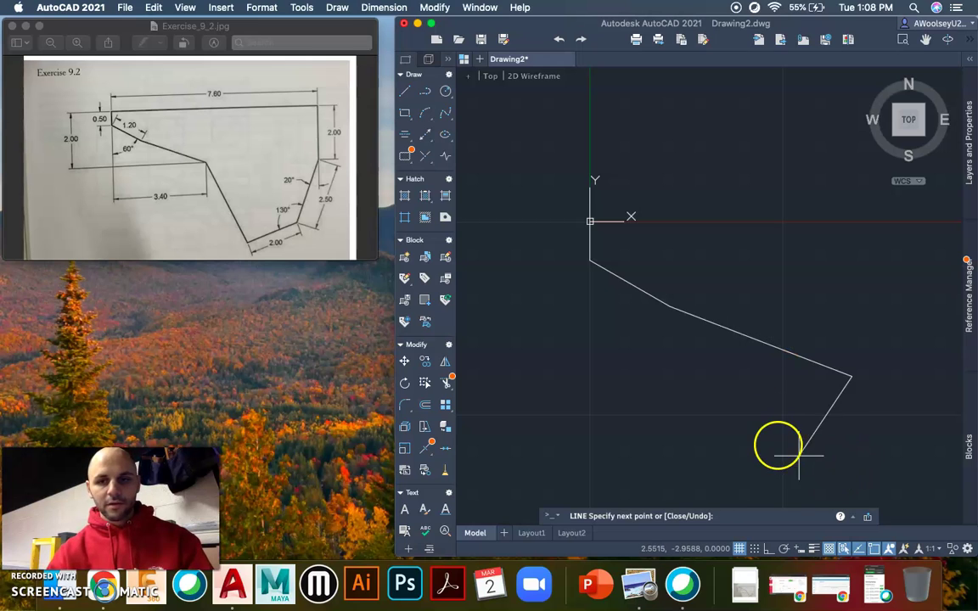
pyautogui.press('Escape')
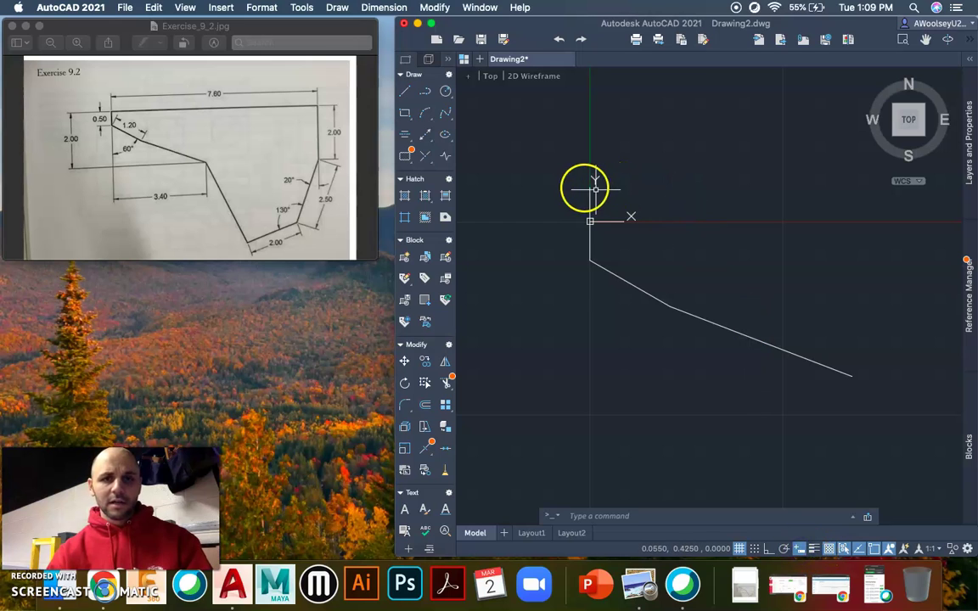
# Start a new line at 0,0 and draw the horizontal top edge 7.6 units along positive X
pyautogui.write('li')
pyautogui.press('Return')
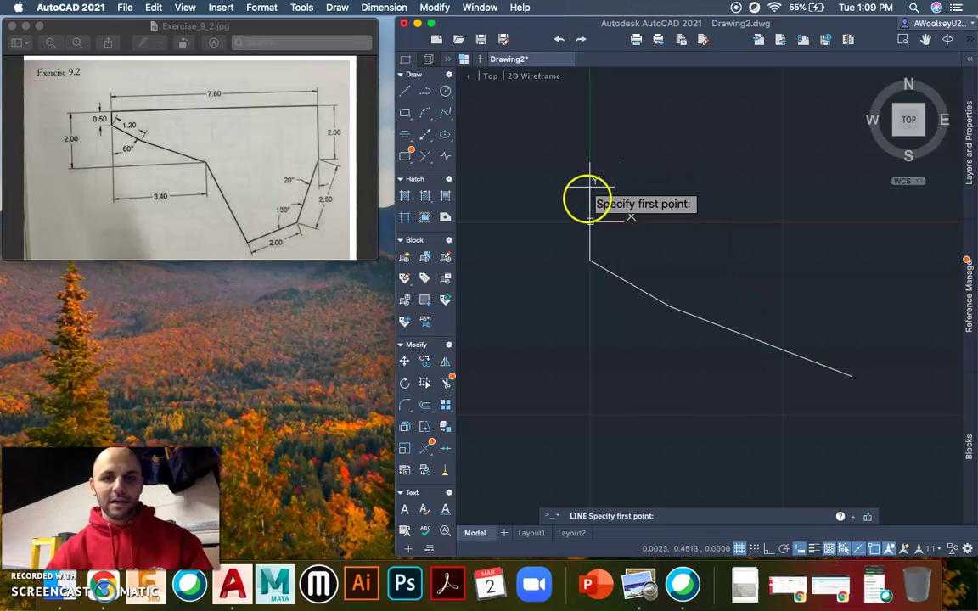
pyautogui.write('0,0')
pyautogui.press('Return')
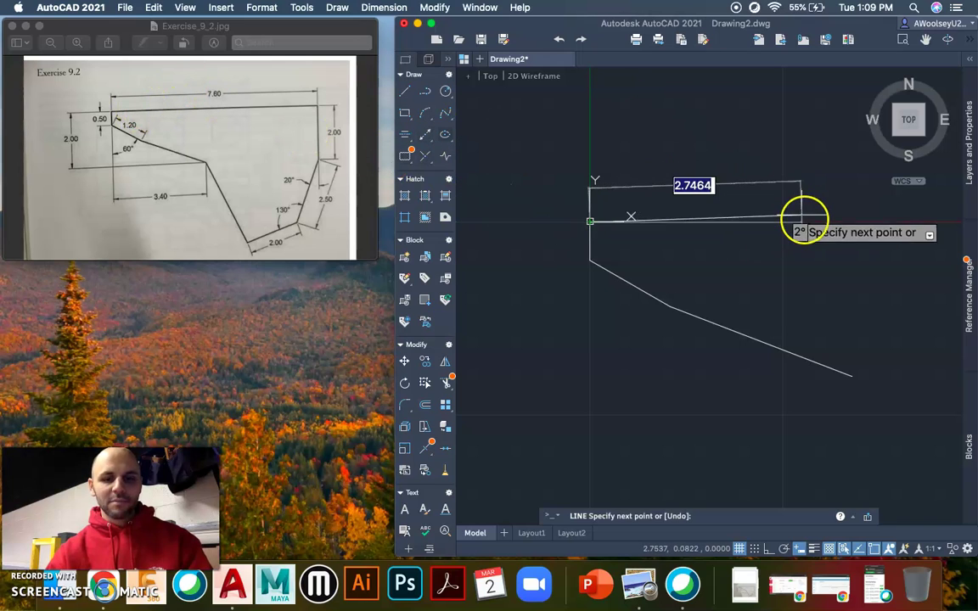
pyautogui.write('7.6')
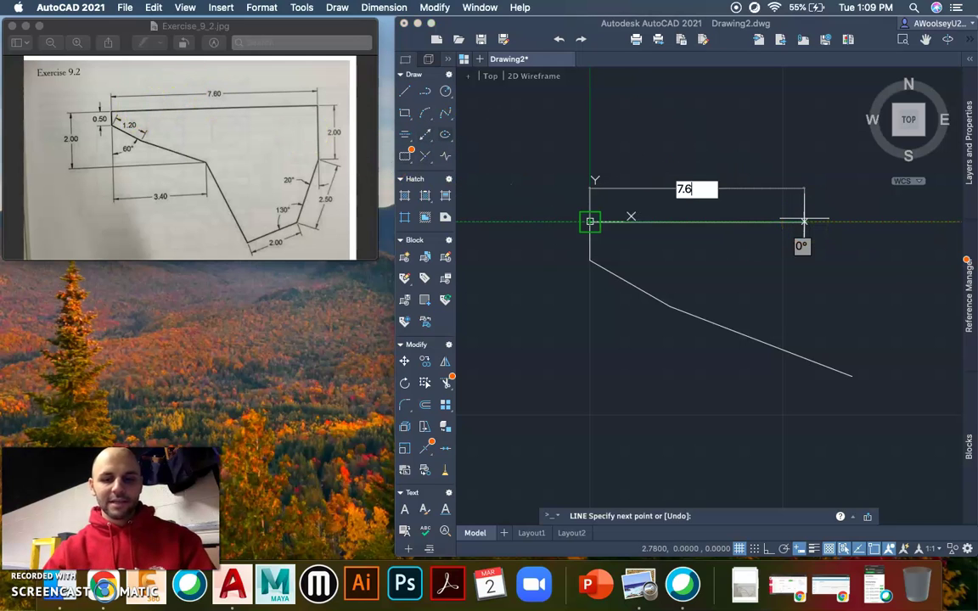
pyautogui.press('Return')
# Continue from the far end of the top edge with a vertical segment using the relative offset 0,-2
pyautogui.hscroll(2, 842, 211)
pyautogui.hscroll(3, 843, 214)
pyautogui.scroll(-3, 847, 218)
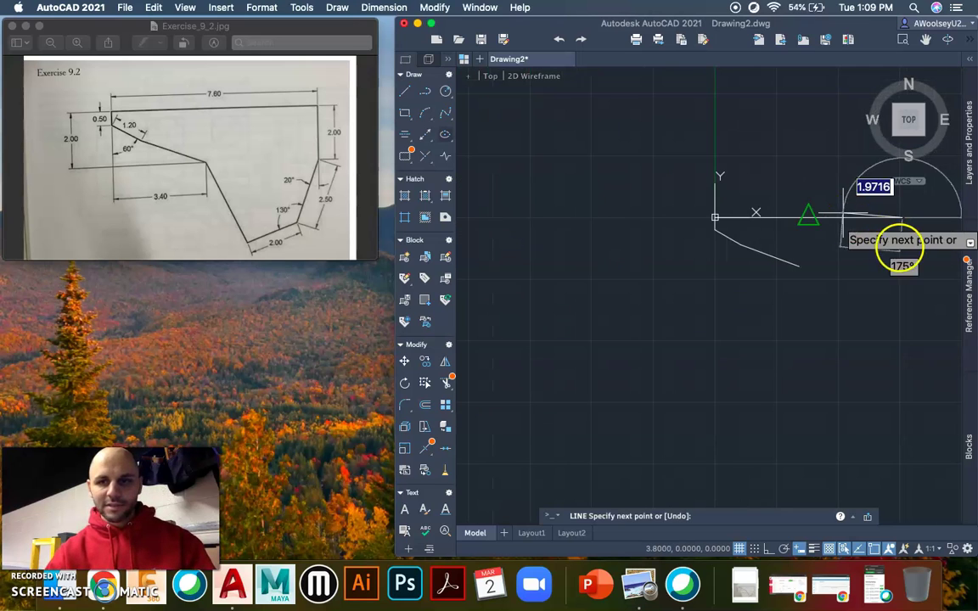
pyautogui.hscroll(5, 901, 246)
pyautogui.hscroll(-3, 899, 247)
pyautogui.scroll(-3, 891, 263)
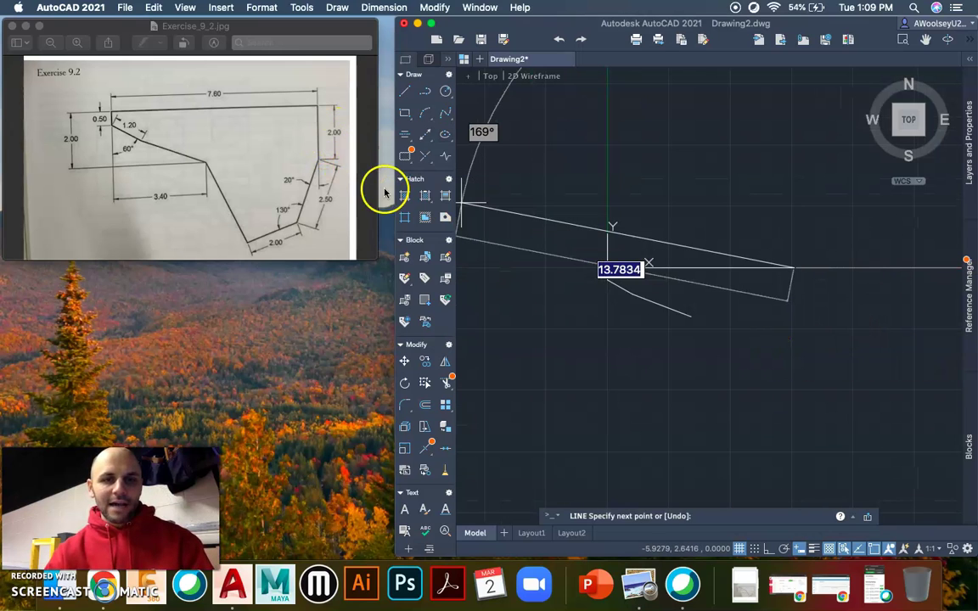
pyautogui.write('0')
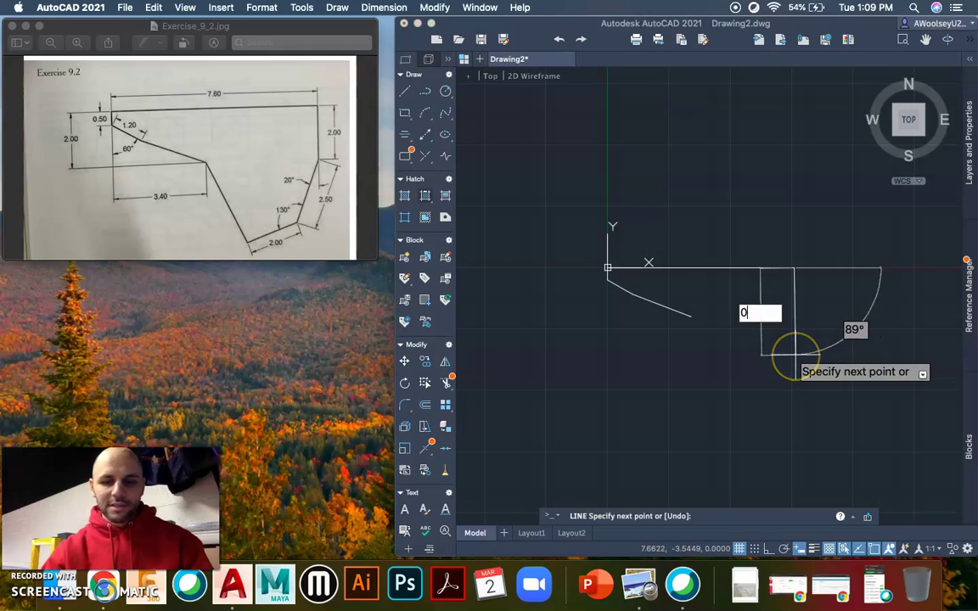
pyautogui.write(',-2')
pyautogui.press('Return')
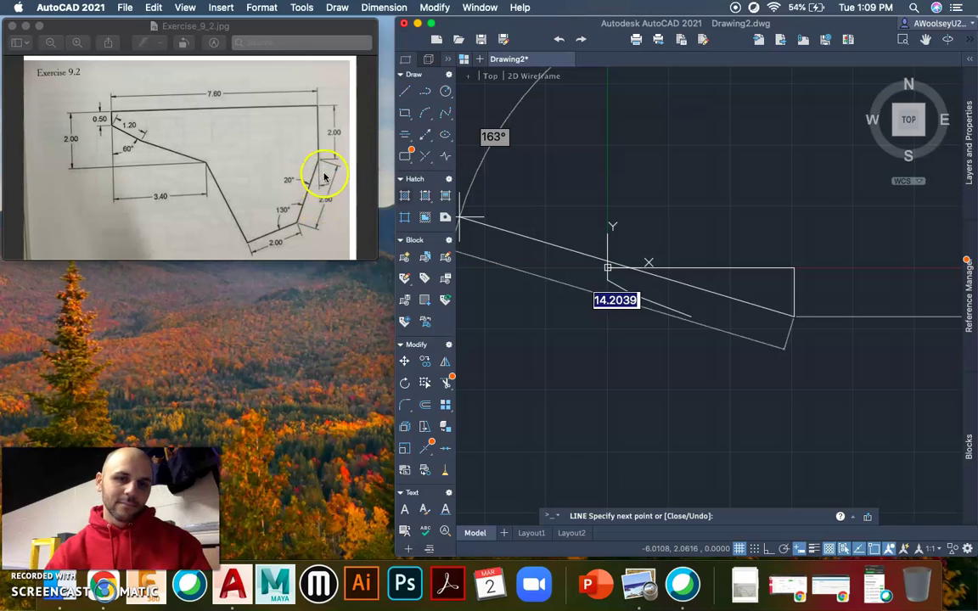
# Add a segment 2.5 units long at 250° below the vertical edge and end the line command
pyautogui.write('2')
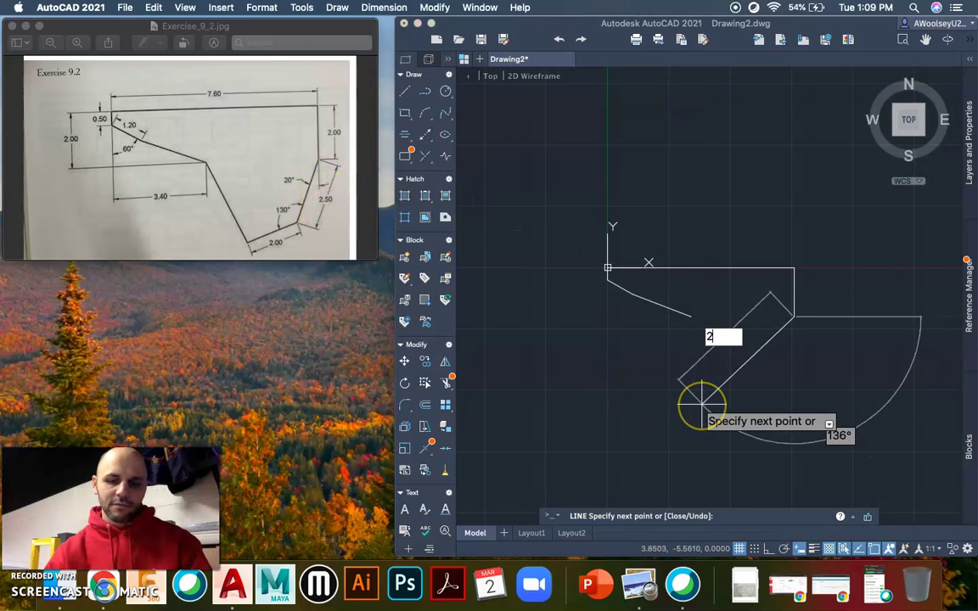
pyautogui.write('.5')
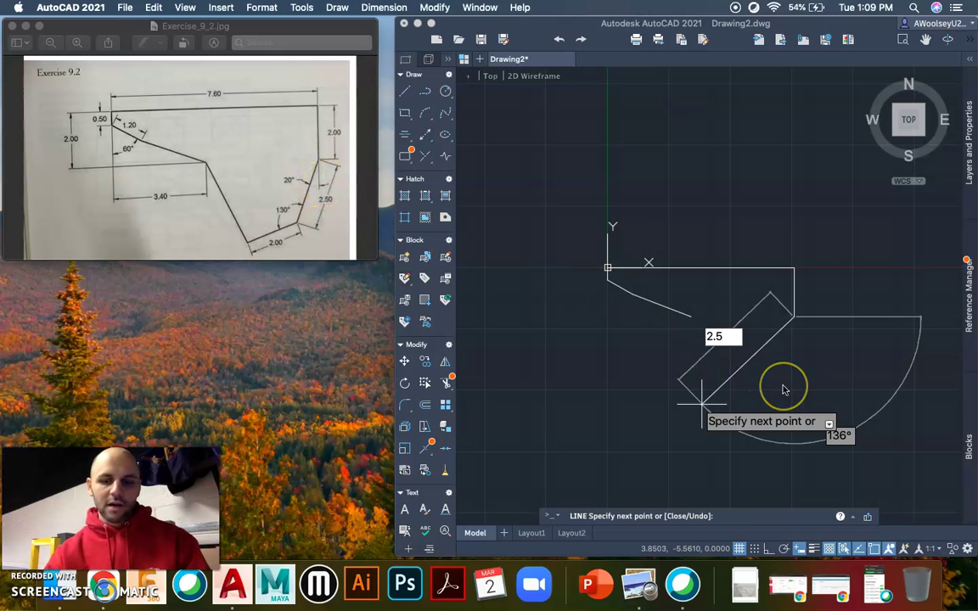
pyautogui.press('Tab')
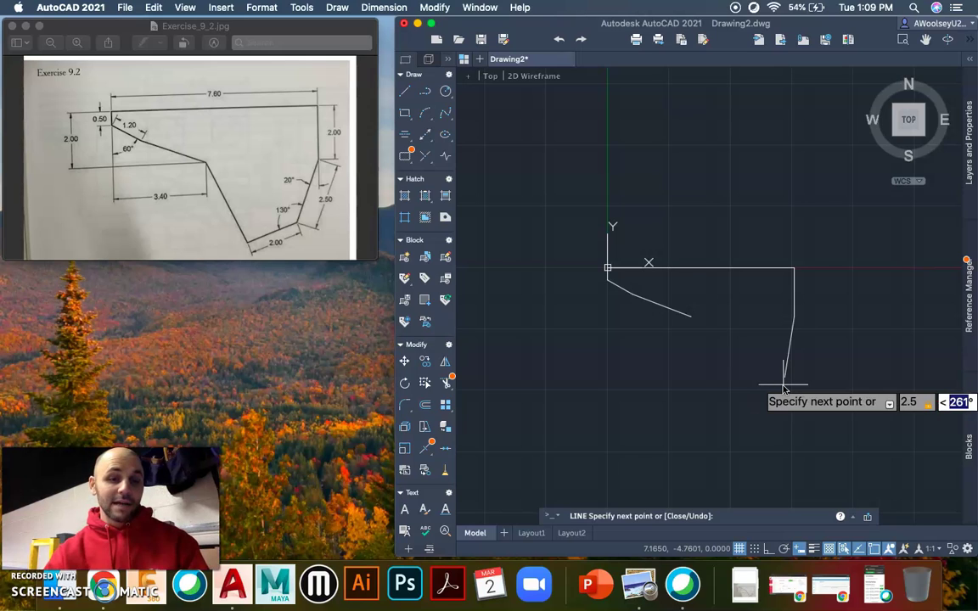
pyautogui.write('25')
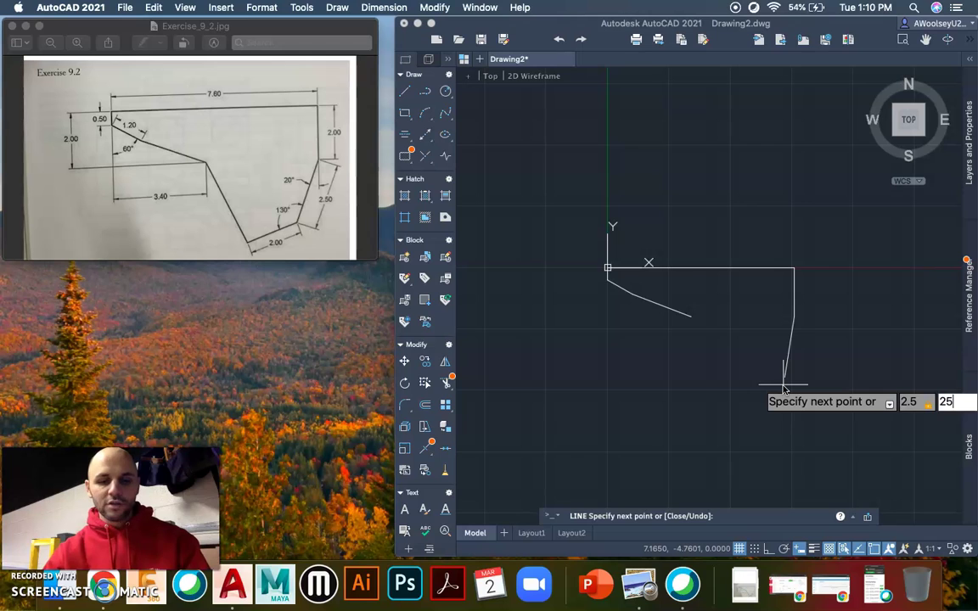
pyautogui.write('0')
pyautogui.press('Return')
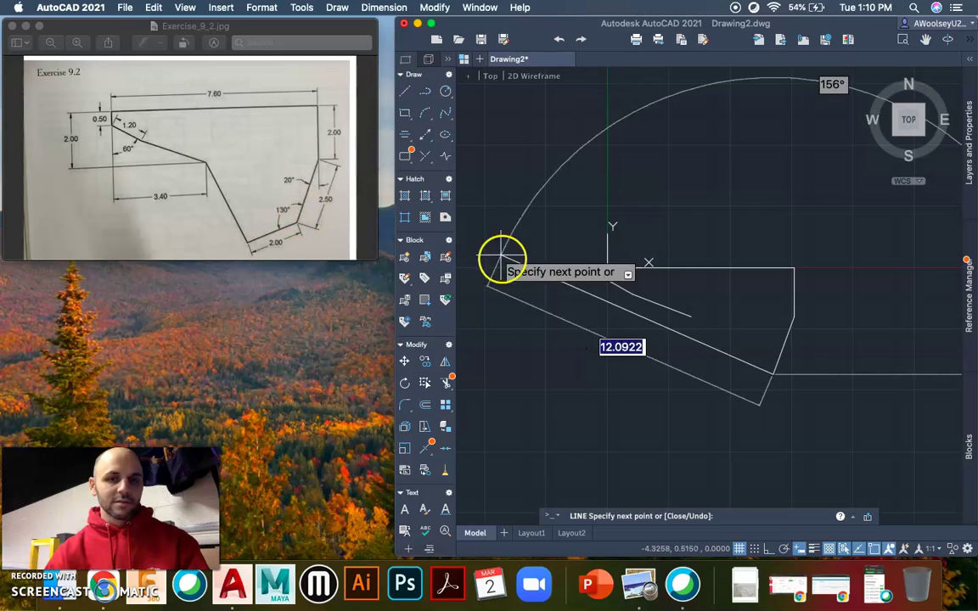
pyautogui.press('Escape')
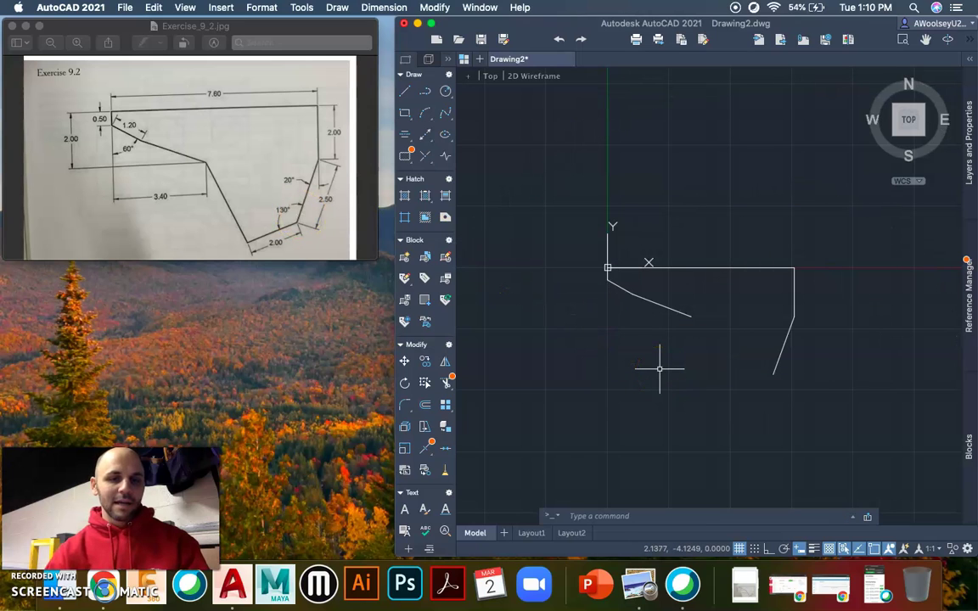
# Move the UCS origin to the lower endpoint of the 2.5 segment and align its X axis with that segment's upper endpoint
pyautogui.write('ucs')
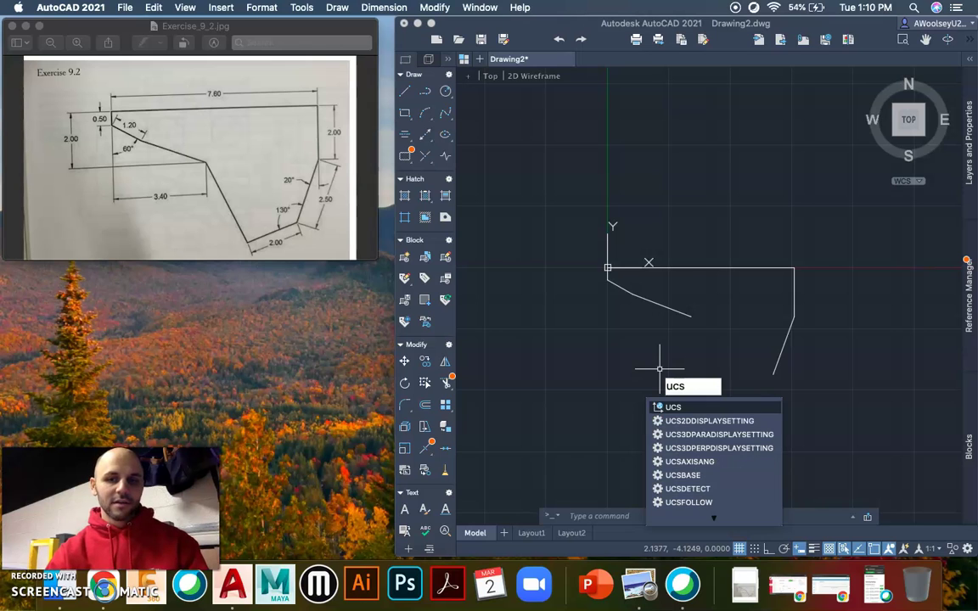
pyautogui.press('Return')
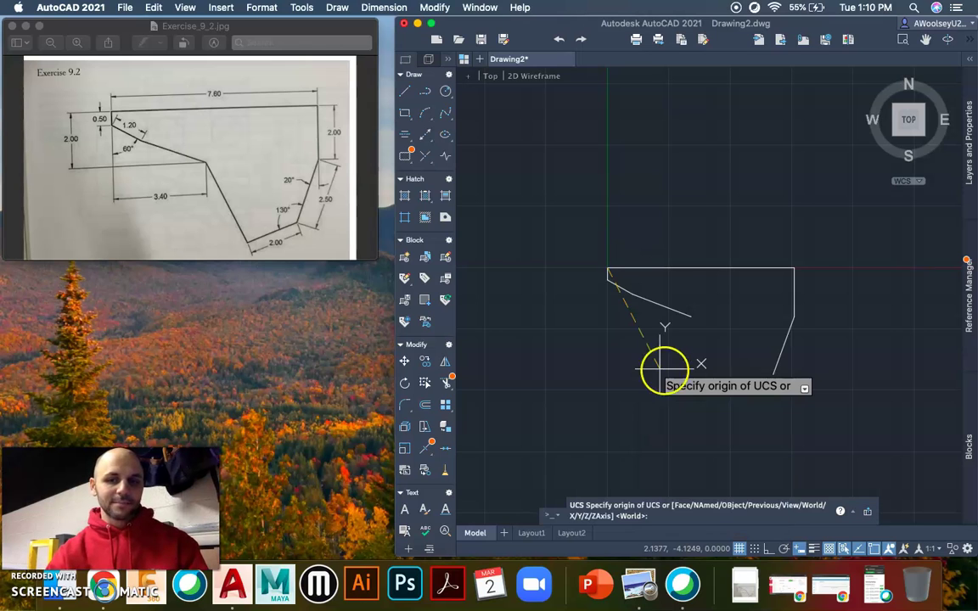
pyautogui.scroll(1, 775, 392)
pyautogui.scroll(3, 775, 391)
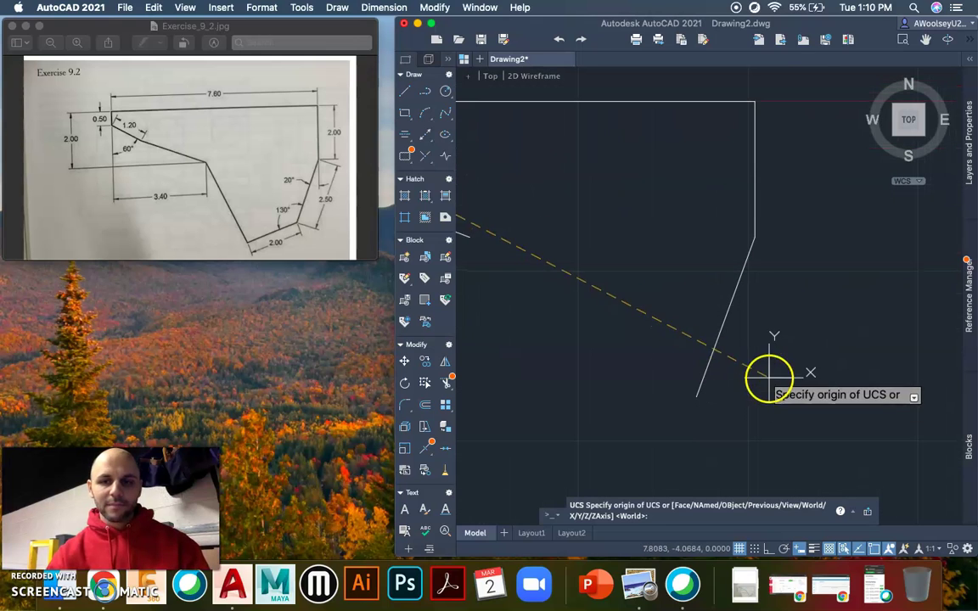
pyautogui.click(696, 394)
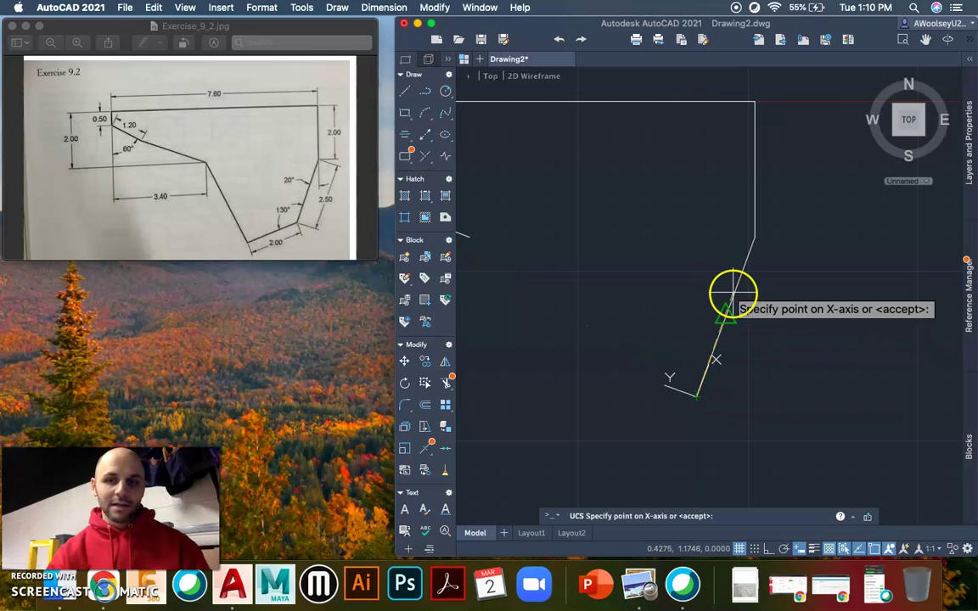
pyautogui.click(754, 238)
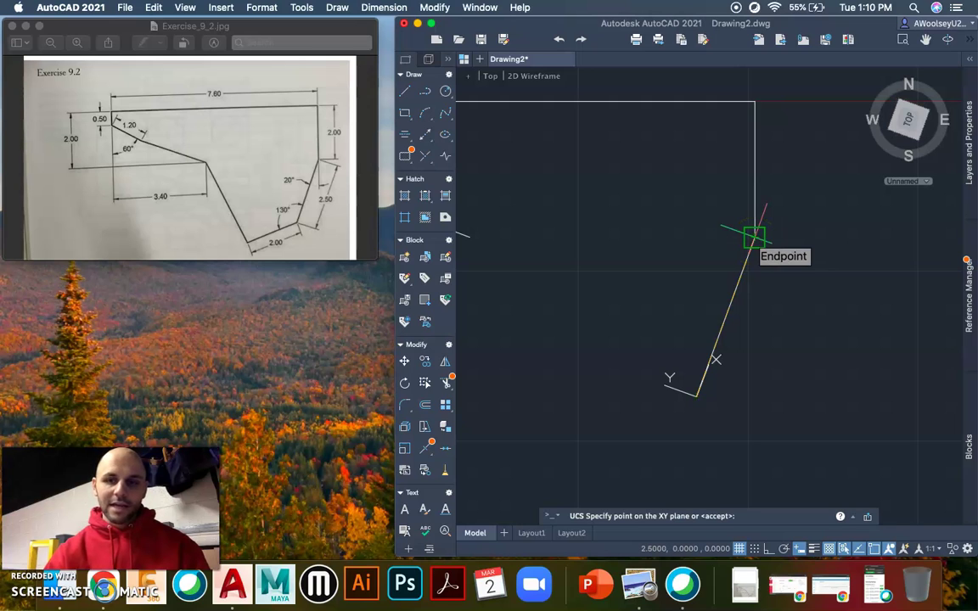
pyautogui.press('Return')
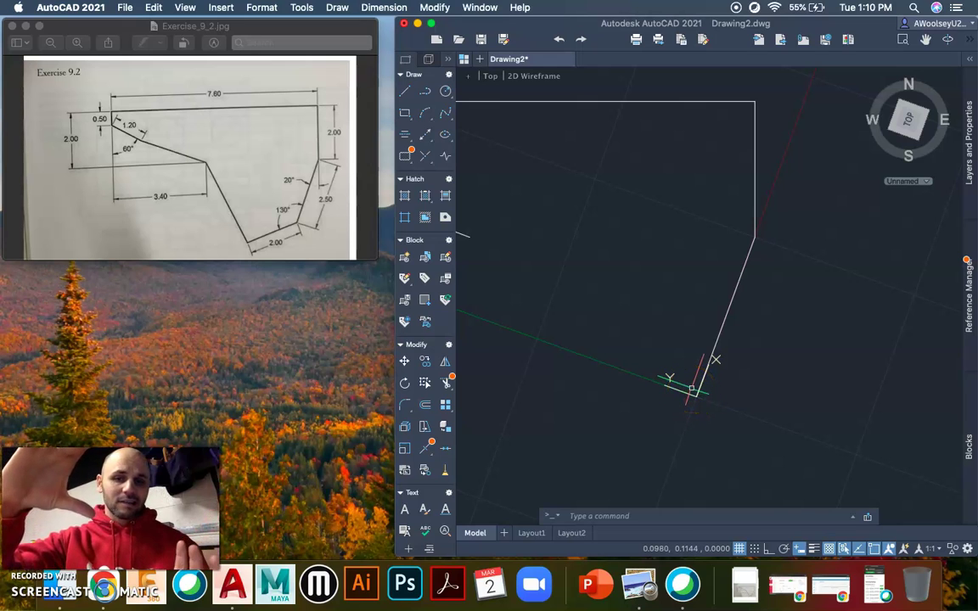
pyautogui.click(704, 386)
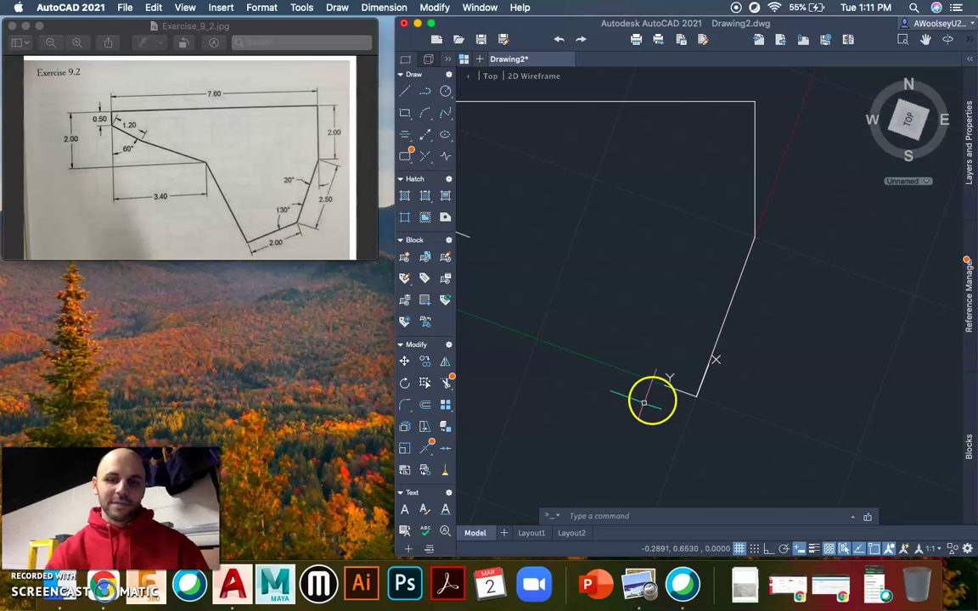
# Draw a line from the lower endpoint of the 2.5 segment, 2 units long at 130° in the realigned UCS
pyautogui.write('line')
pyautogui.press('Return')
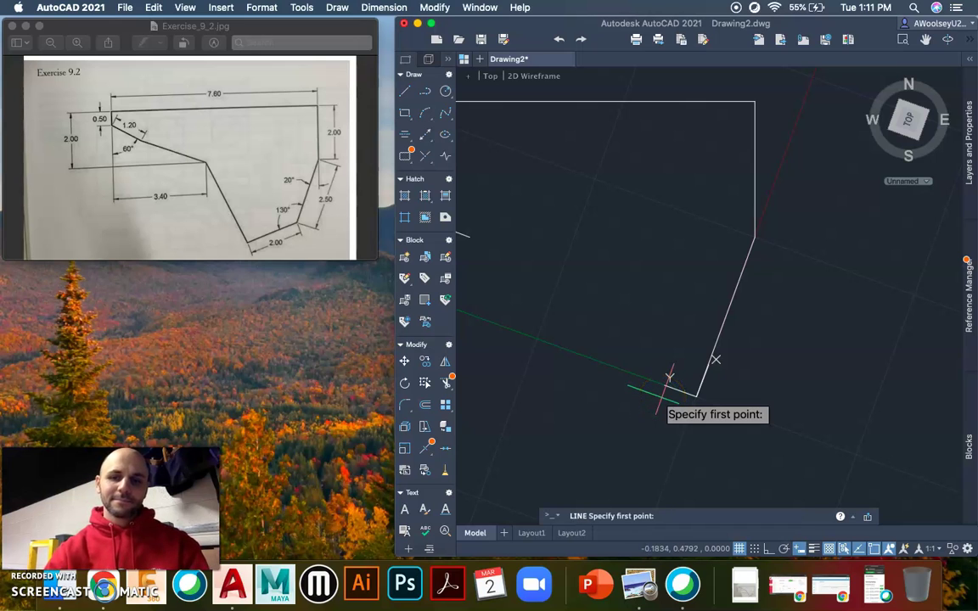
pyautogui.click(695, 395)
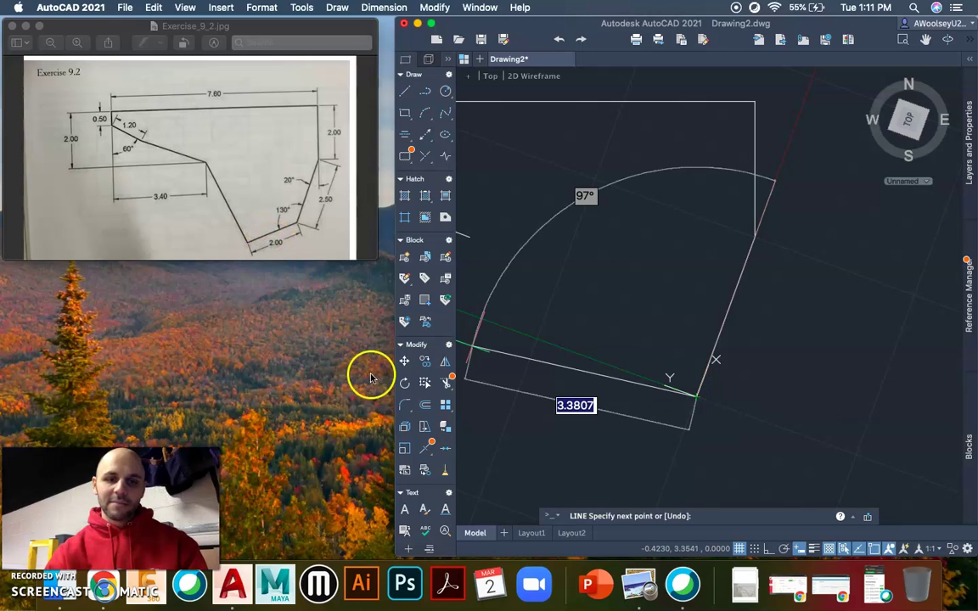
pyautogui.write('2')
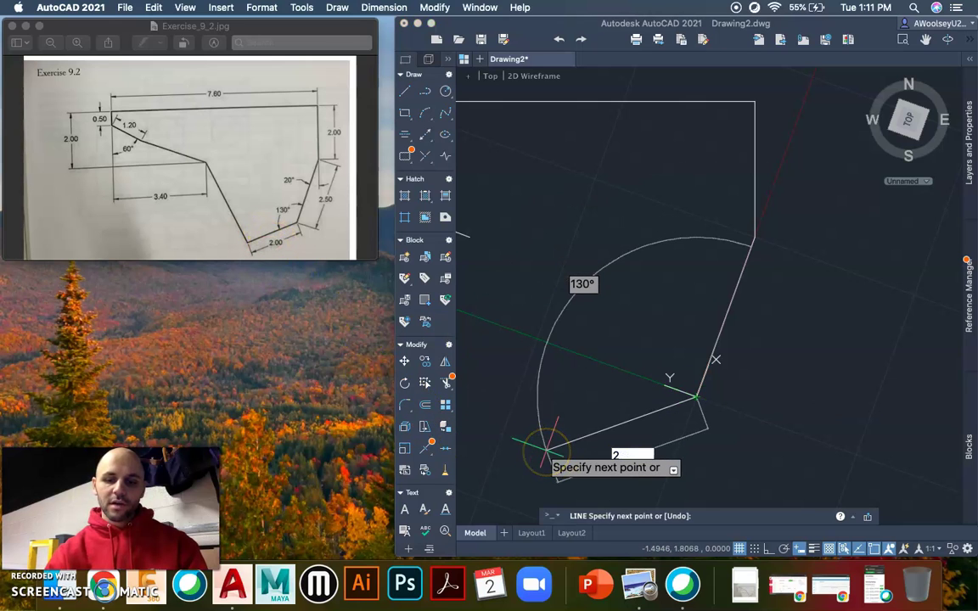
pyautogui.press('Tab')
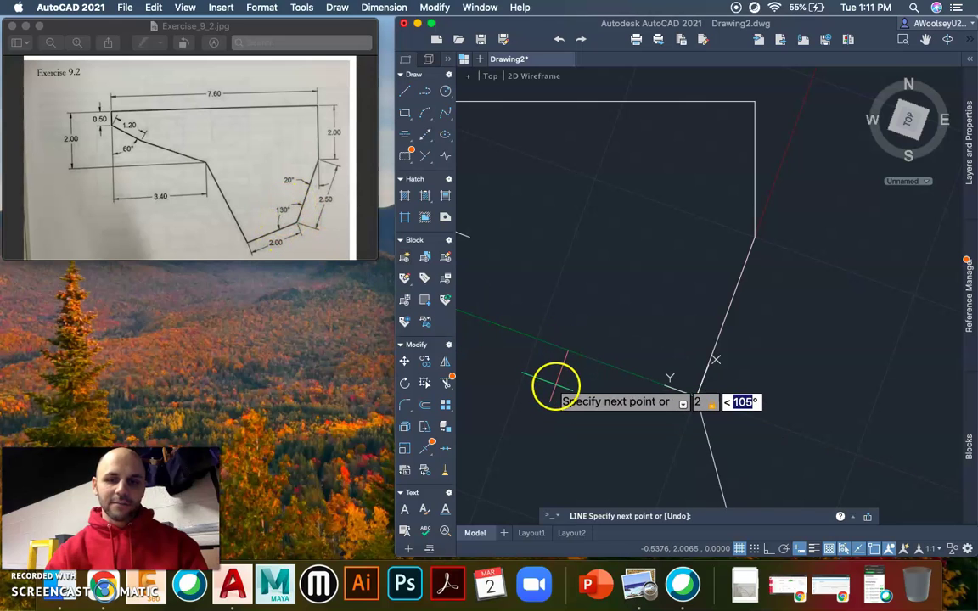
pyautogui.write('130')
pyautogui.press('Return')
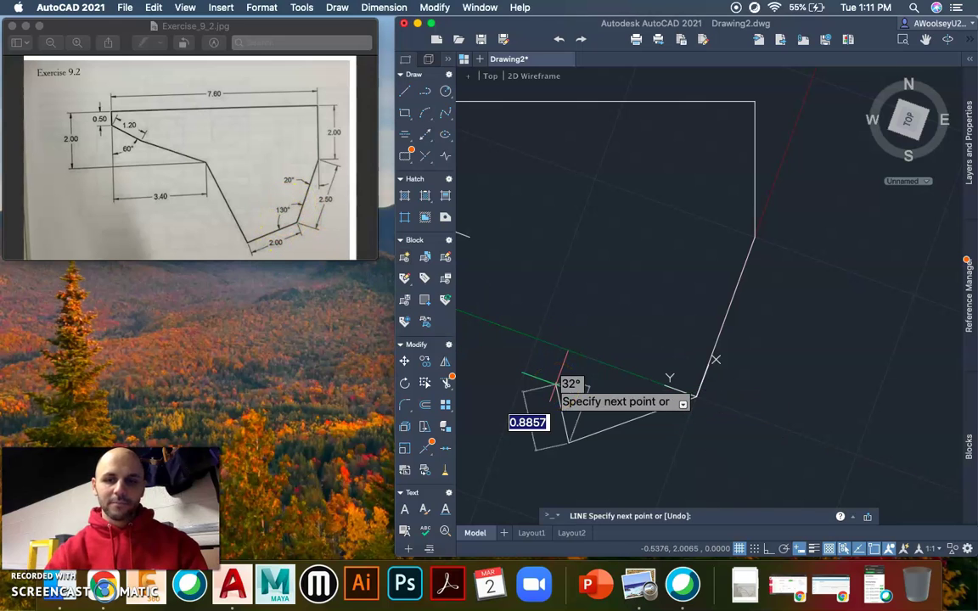
# Close the outline by continuing the line to the open endpoint of the sloped lower-left edge, and end the line command
pyautogui.scroll(-4, 611, 375)
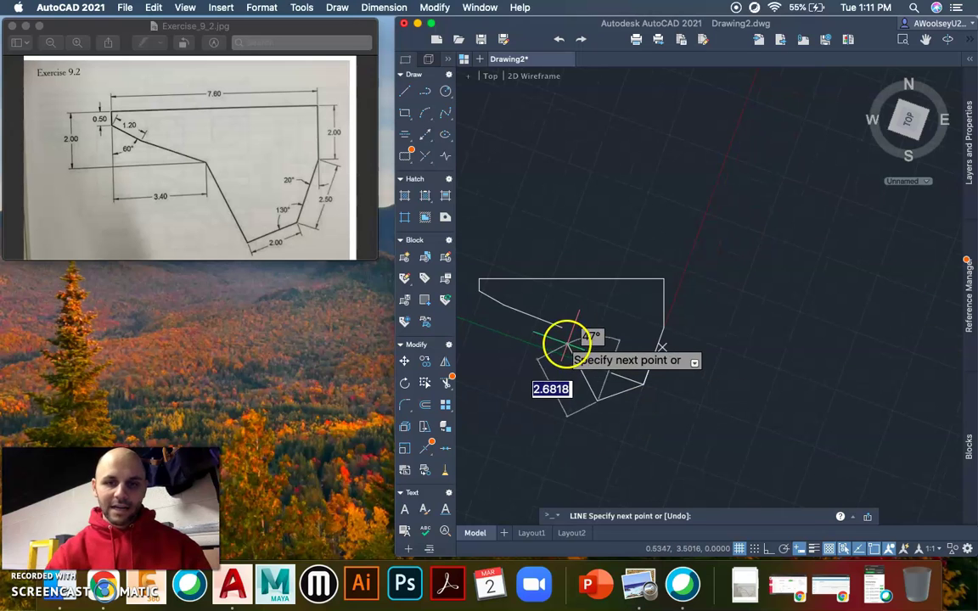
pyautogui.click(563, 327)
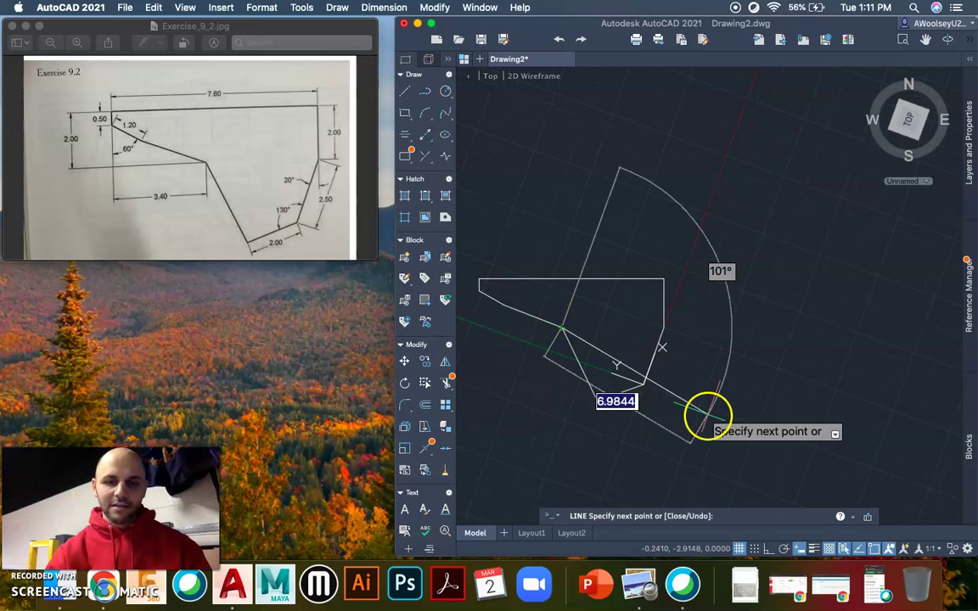
pyautogui.press('Return')
pyautogui.moveTo(626, 364)
pyautogui.mouseDown(button='middle')
pyautogui.moveTo(681, 376)
pyautogui.moveTo(698, 341)
pyautogui.moveTo(659, 351)
pyautogui.moveTo(681, 374)
pyautogui.mouseUp(button='middle')
pyautogui.scroll(1, 679, 343)
pyautogui.scroll(3, 650, 344)
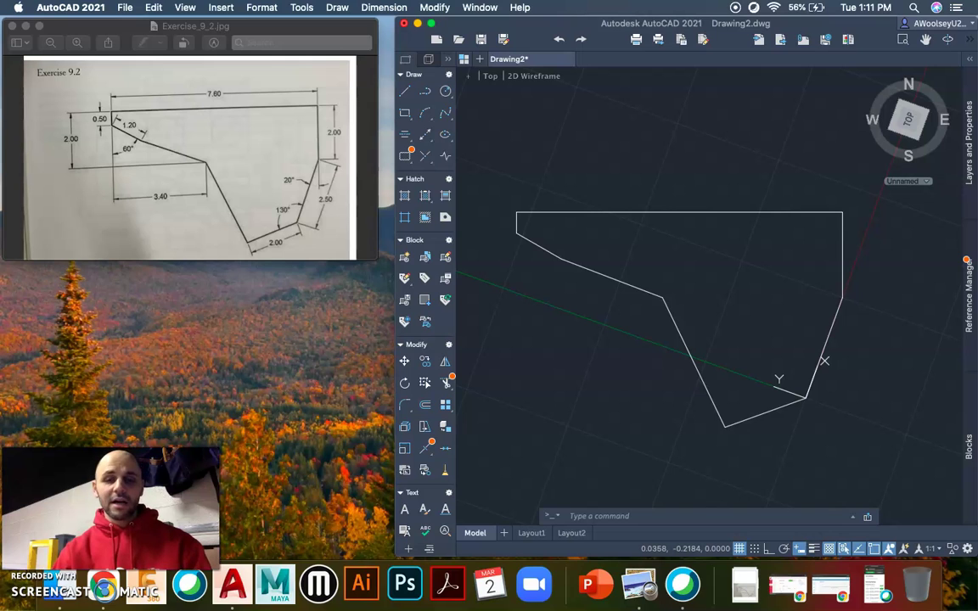
# Save the drawing in Documents as an AutoCAD 2018 DWG, named with the author's surname followed by "Exercise 92"
pyautogui.click(801, 360)
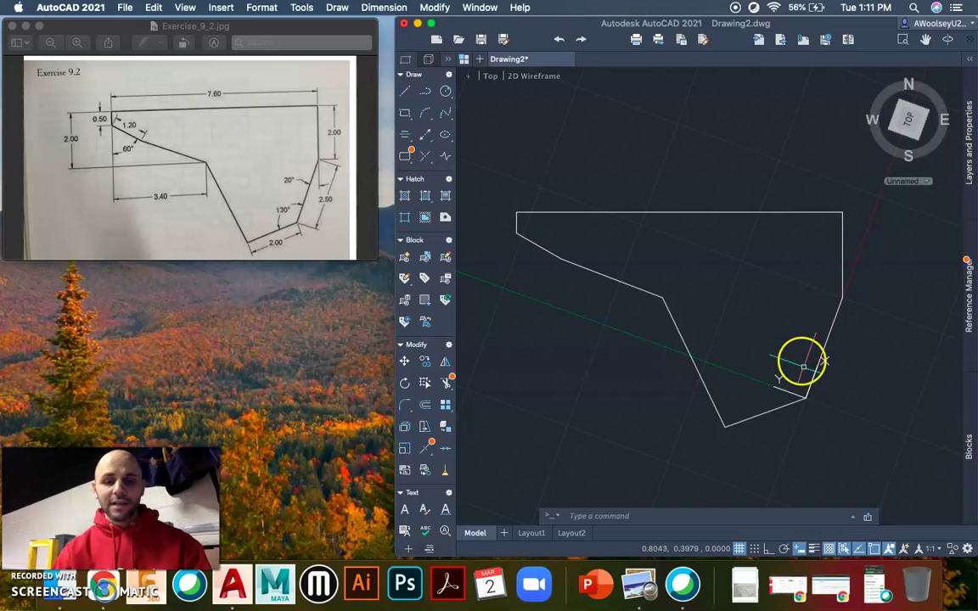
pyautogui.press('super+s')
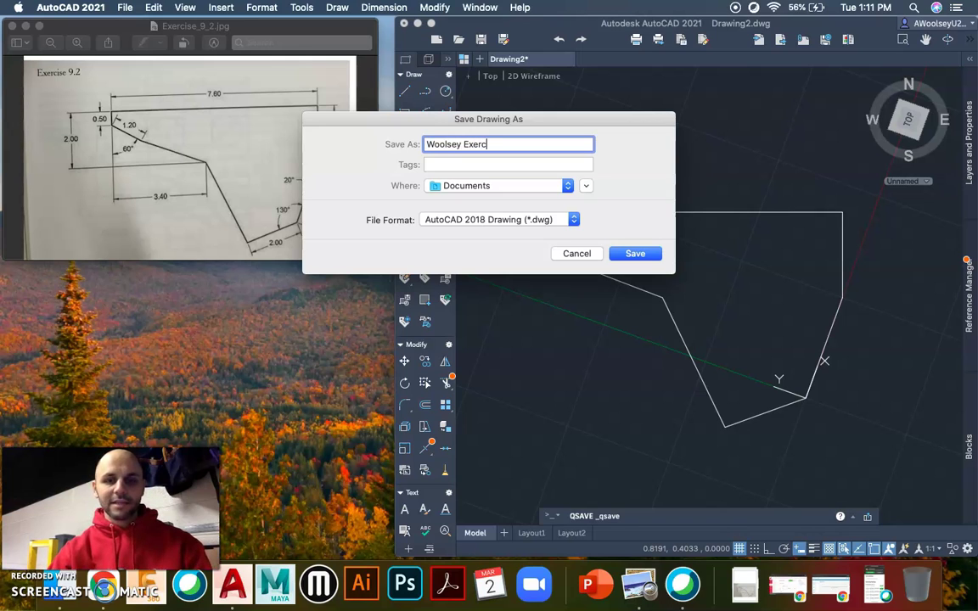
pyautogui.write('Woolsey Exercise 92')
pyautogui.press('Return')
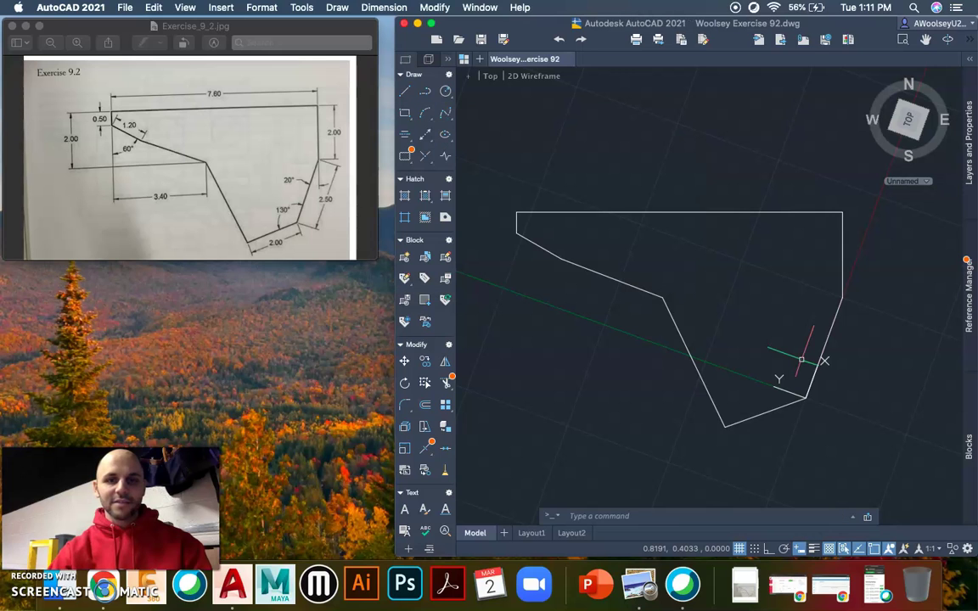
# Set up a model plot with the DWG To PDF.pc3 printer and a Window plot area enclosing the whole outline
pyautogui.press('super+p')
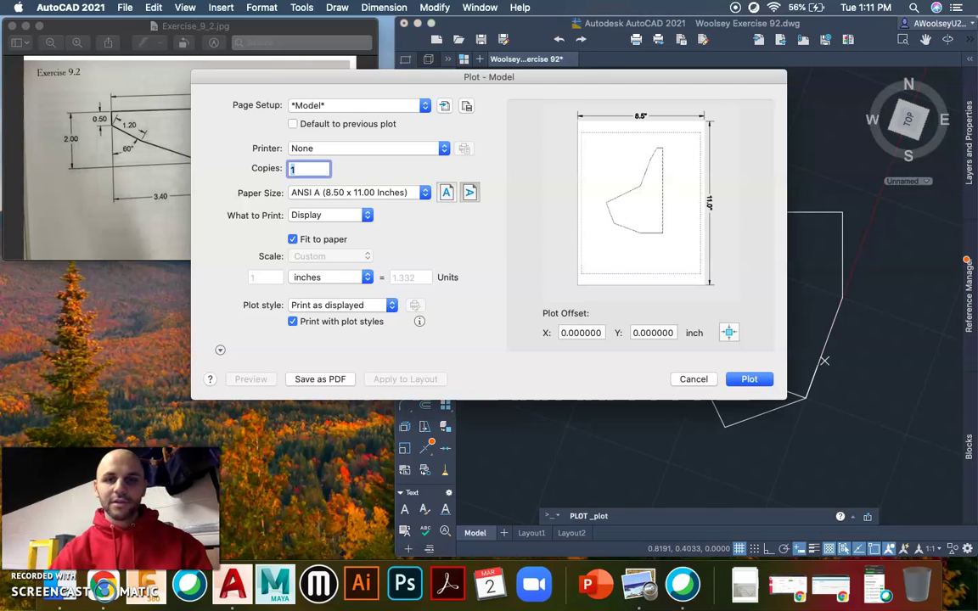
pyautogui.click(408, 150)
pyautogui.click(384, 190)
pyautogui.click(362, 214)
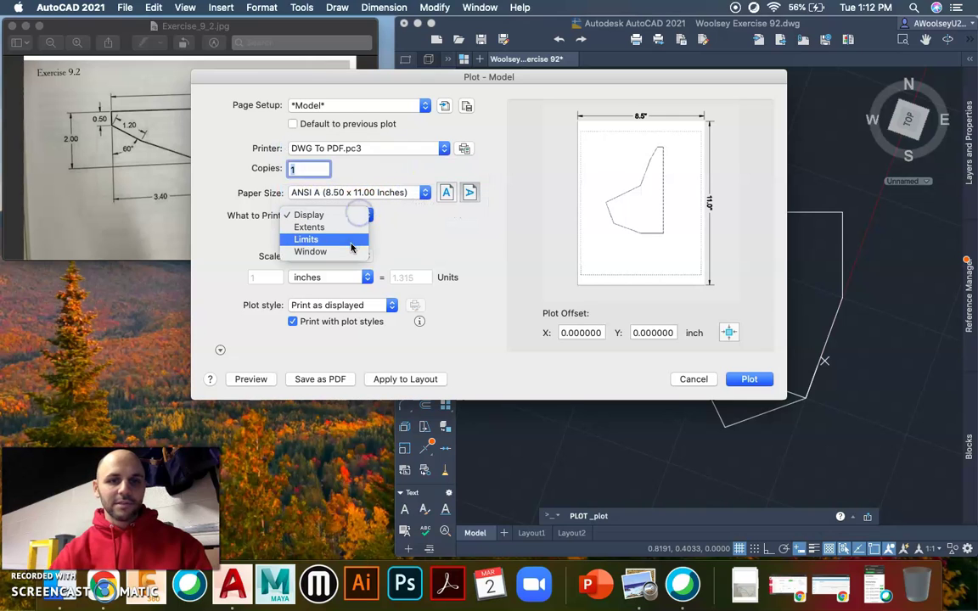
pyautogui.click(351, 247)
pyautogui.click(497, 187)
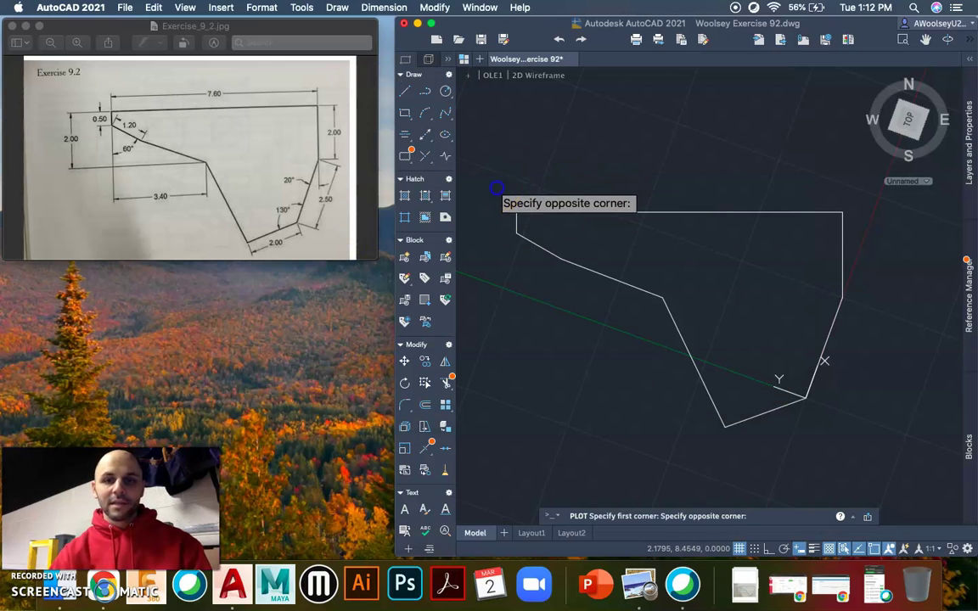
pyautogui.click(883, 429)
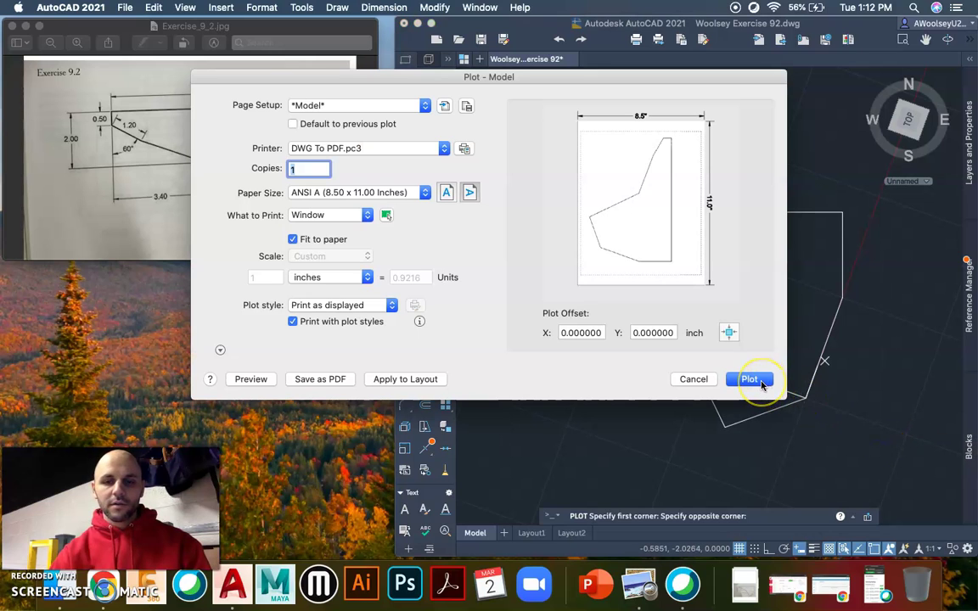
# Plot the drawing to a PDF file in Documents, keeping the suggested file name
pyautogui.click(749, 379)
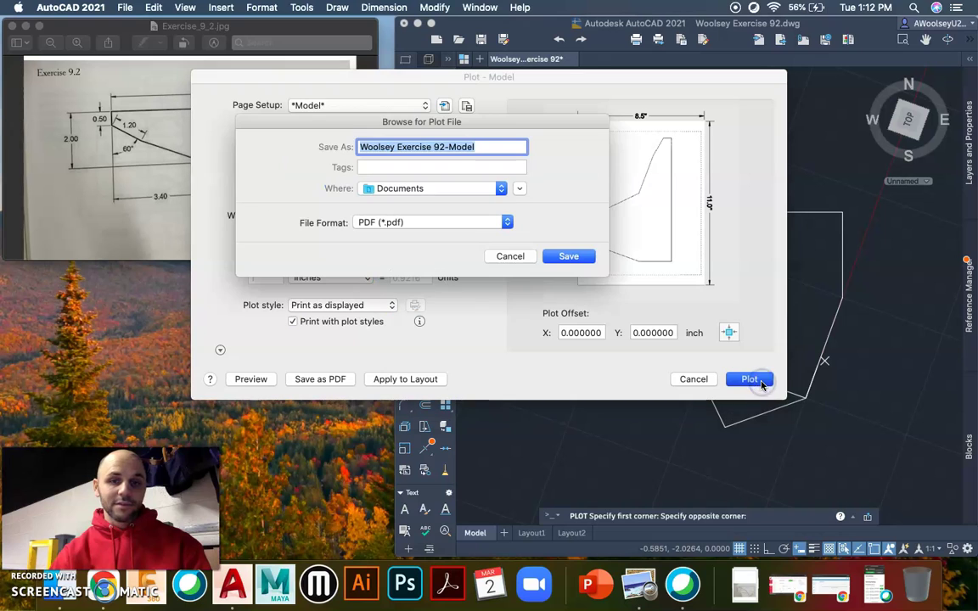
pyautogui.click(496, 148)
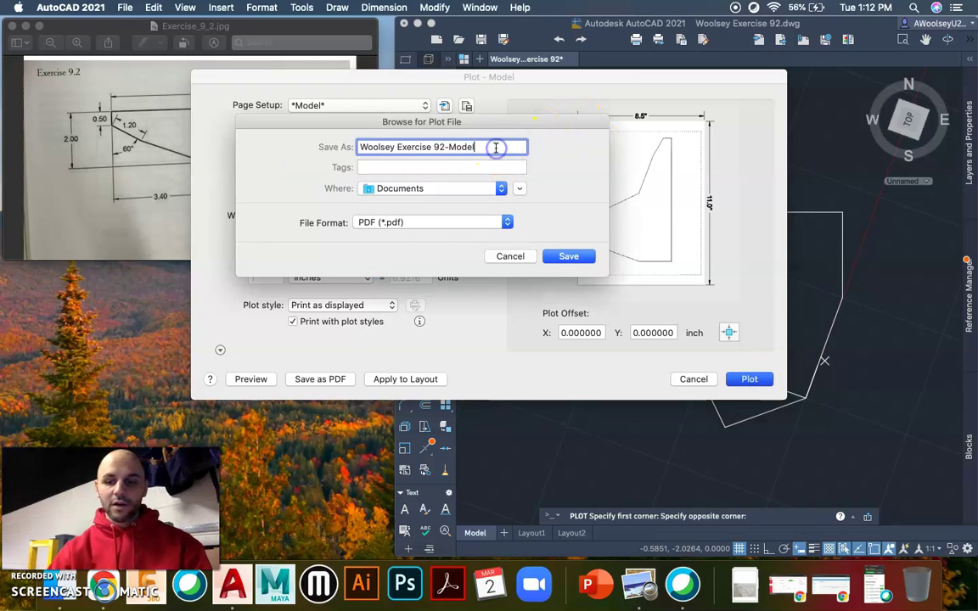
pyautogui.press('Return')
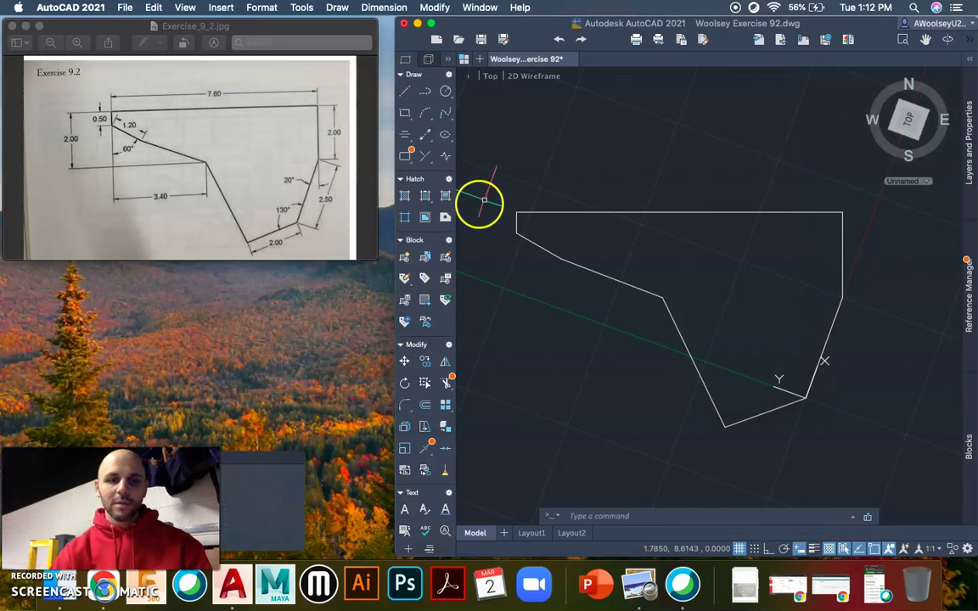